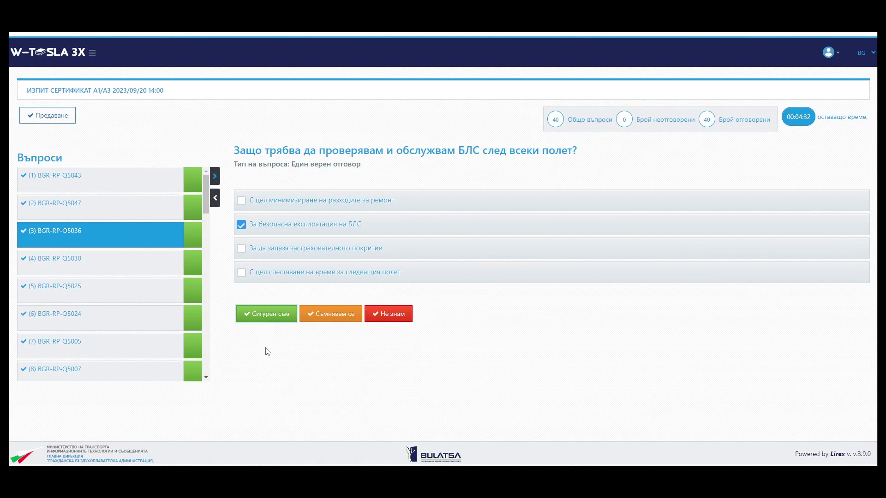
# Step: Confirm the ticked answers to operational-procedure questions 3 through 10 as "Сигурен съм"
pyautogui.click(262, 320)
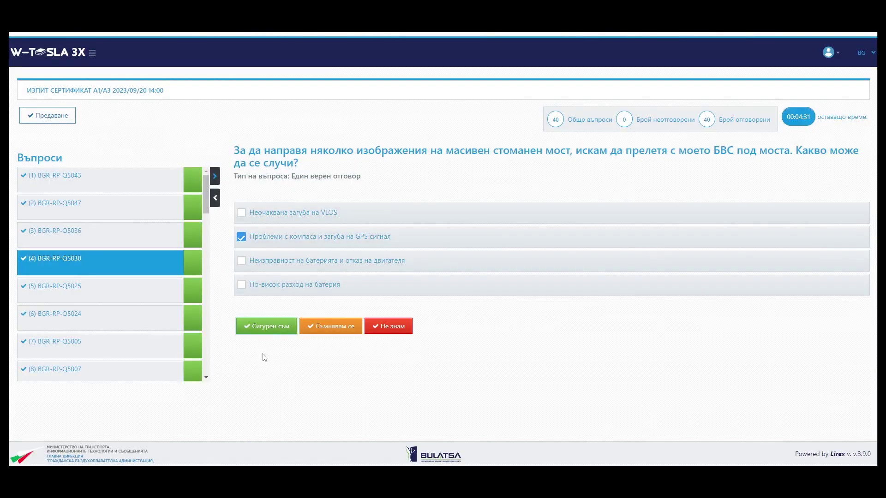
pyautogui.click(264, 331)
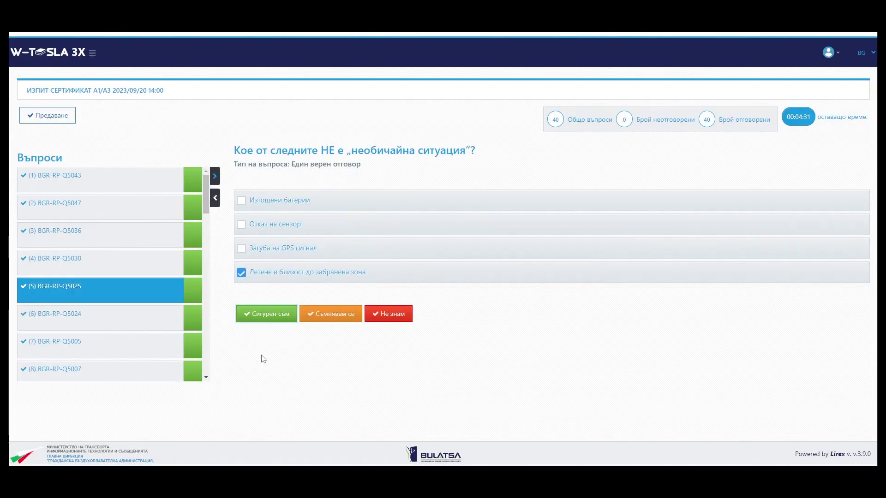
pyautogui.click(270, 320)
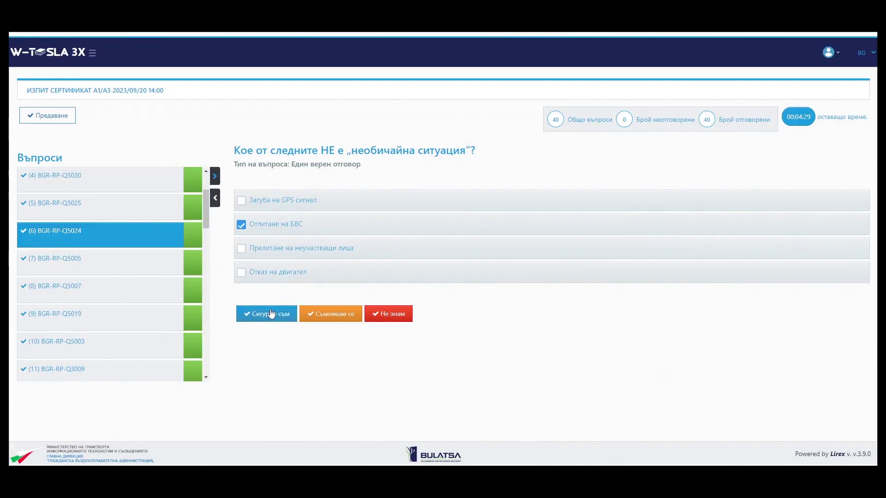
pyautogui.click(271, 314)
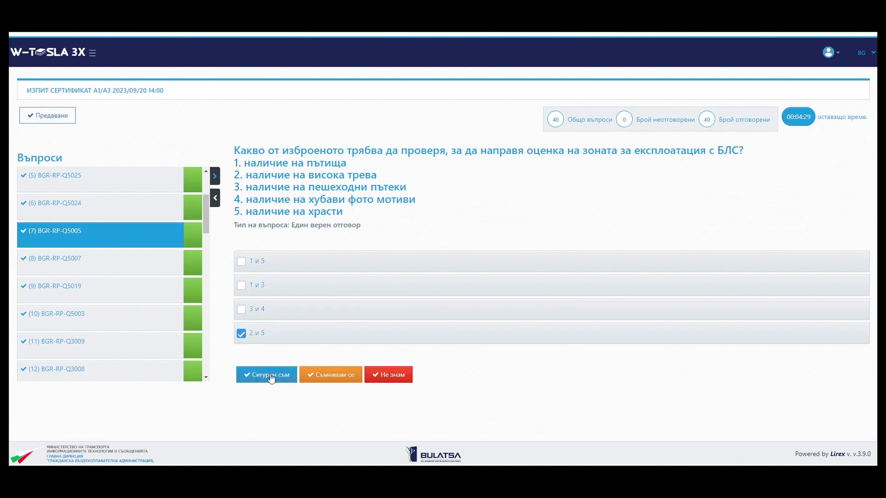
pyautogui.click(271, 375)
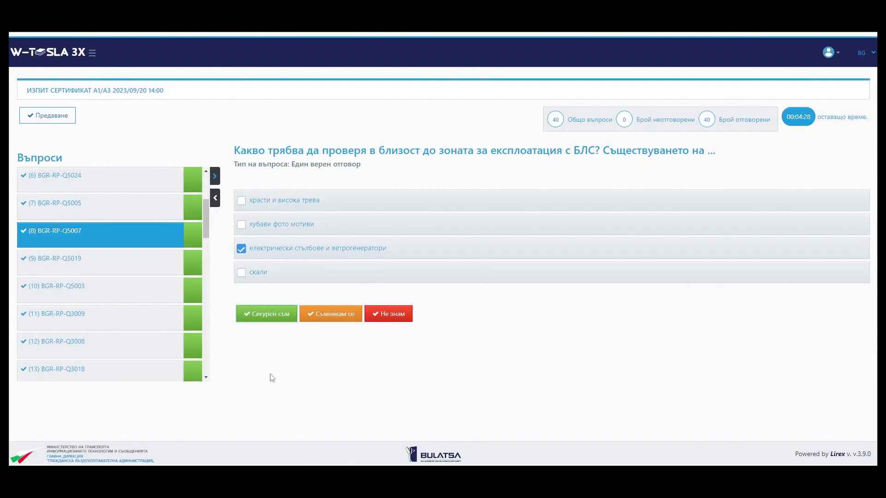
pyautogui.click(261, 312)
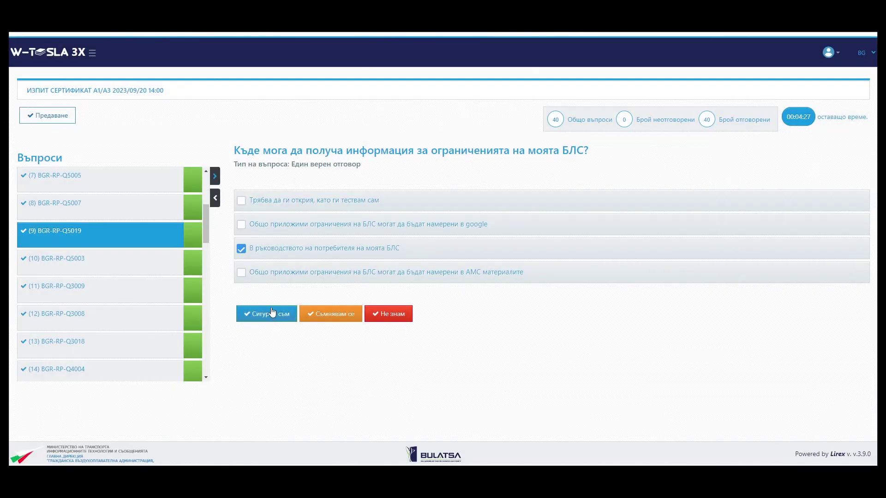
pyautogui.click(270, 314)
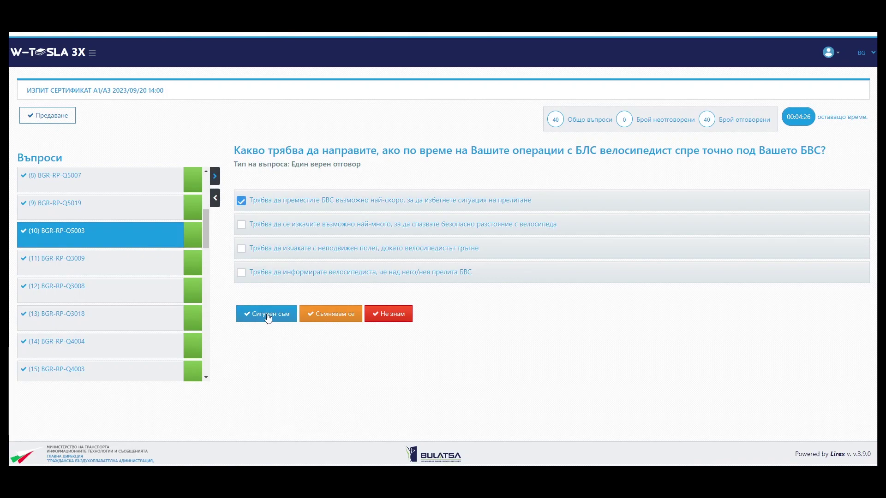
pyautogui.click(267, 317)
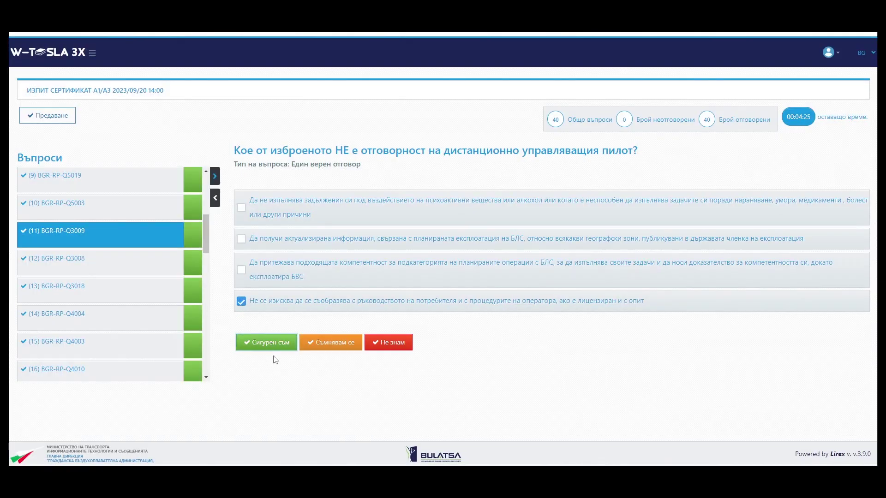
# Step: Confirm the ticked answers to questions 11 through 17, on pilot responsibilities, subcategories and human factors, as "Сигурен съм"
pyautogui.click(274, 346)
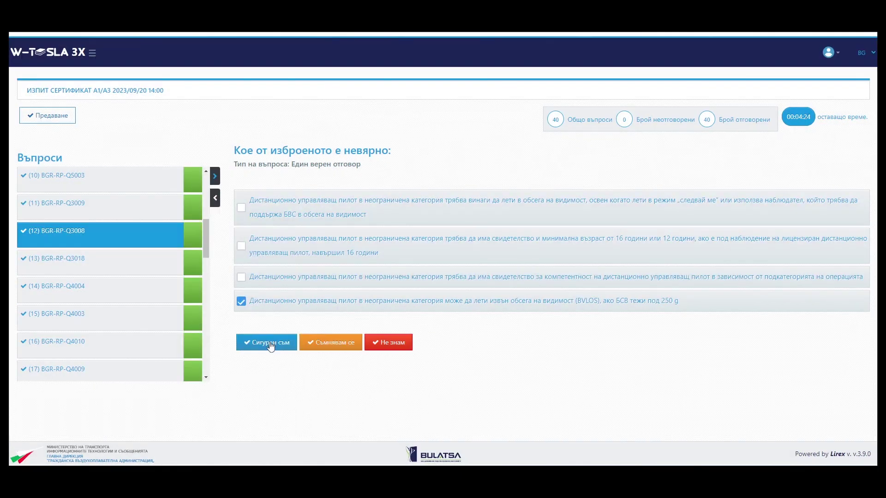
pyautogui.click(271, 344)
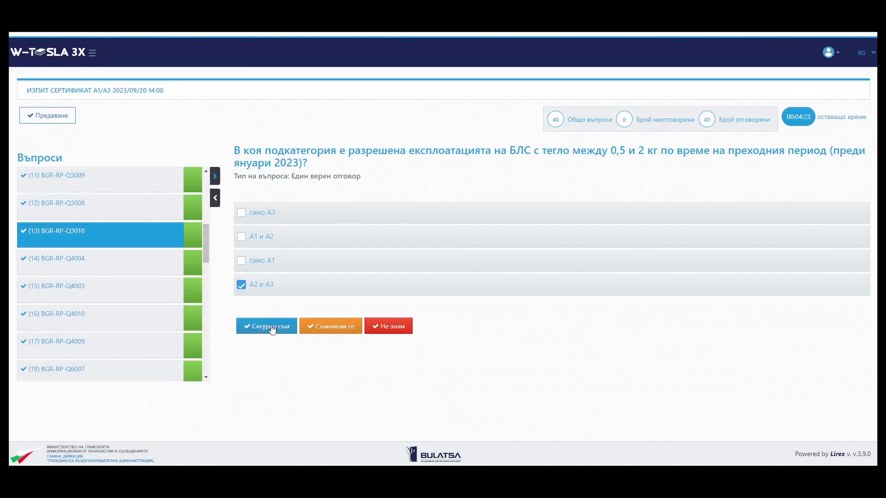
pyautogui.click(271, 328)
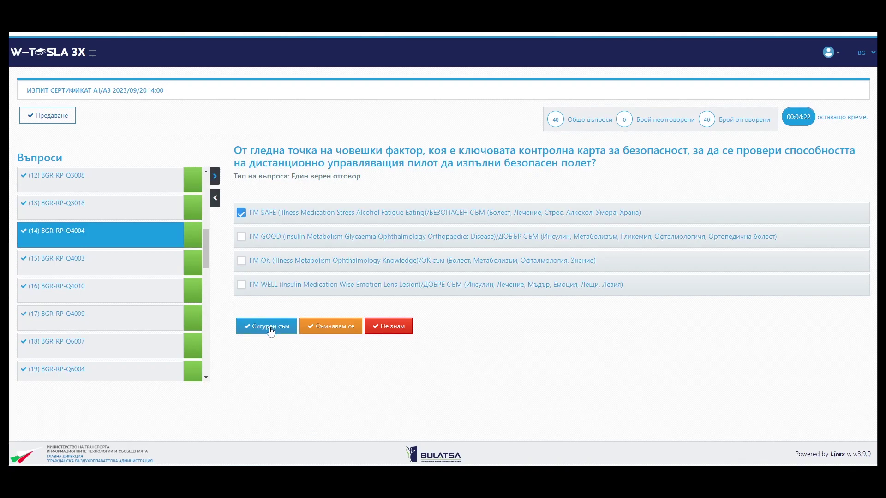
pyautogui.click(270, 328)
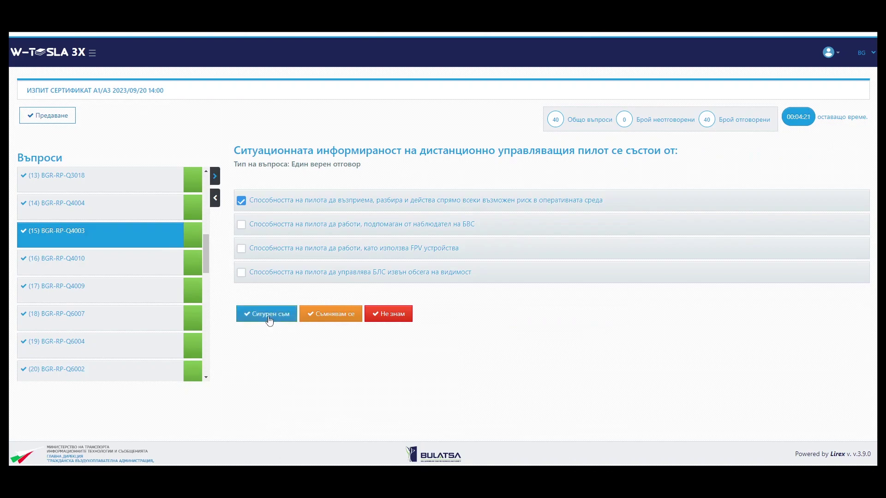
pyautogui.click(270, 320)
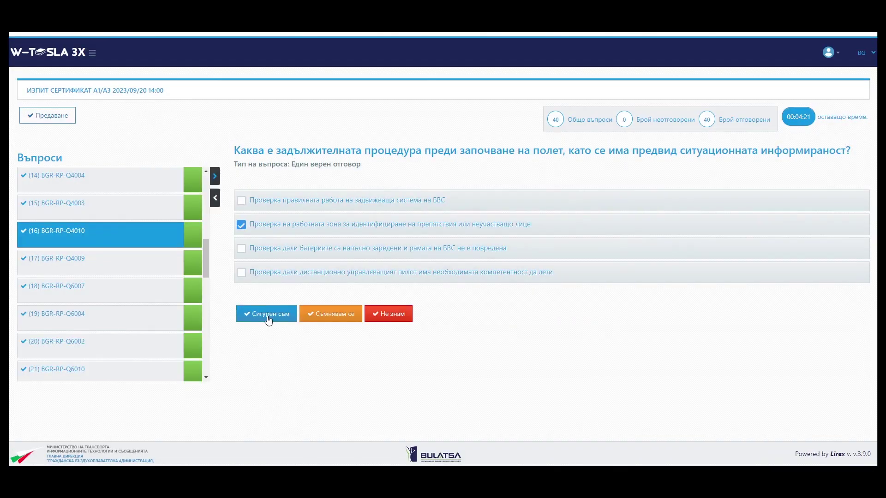
pyautogui.click(269, 318)
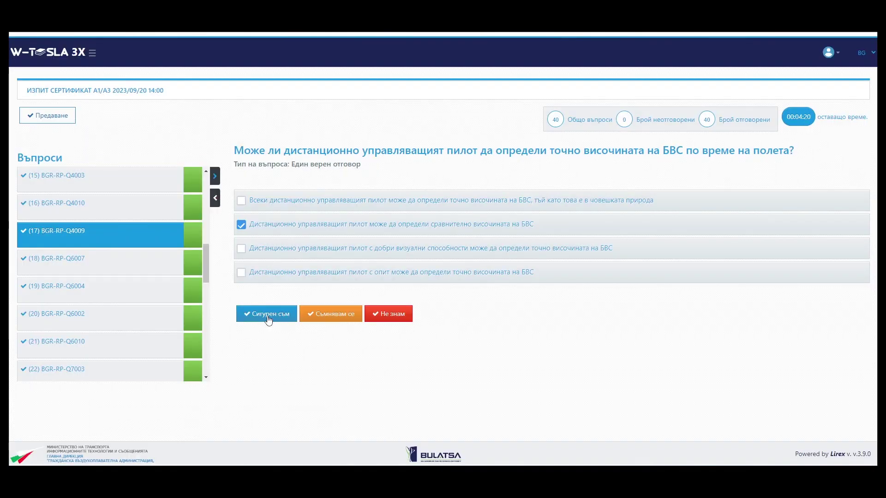
pyautogui.click(269, 319)
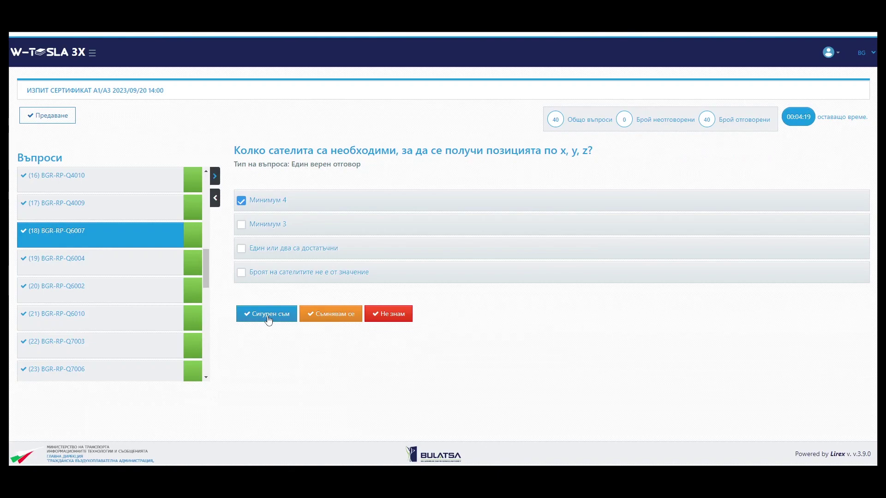
# Step: Confirm the ticked answers to questions 18 through 24, on satellites, UAS knowledge, privacy and insurance, as "Сигурен съм"
pyautogui.click(269, 318)
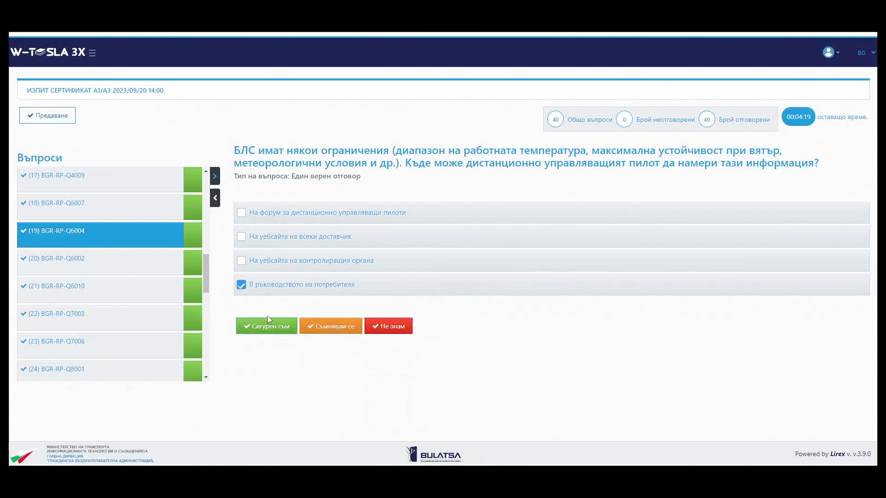
pyautogui.click(269, 324)
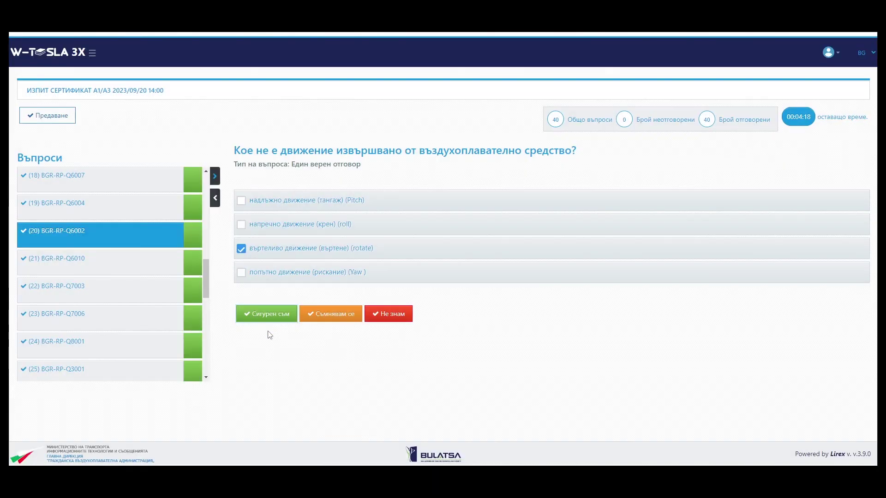
pyautogui.click(268, 320)
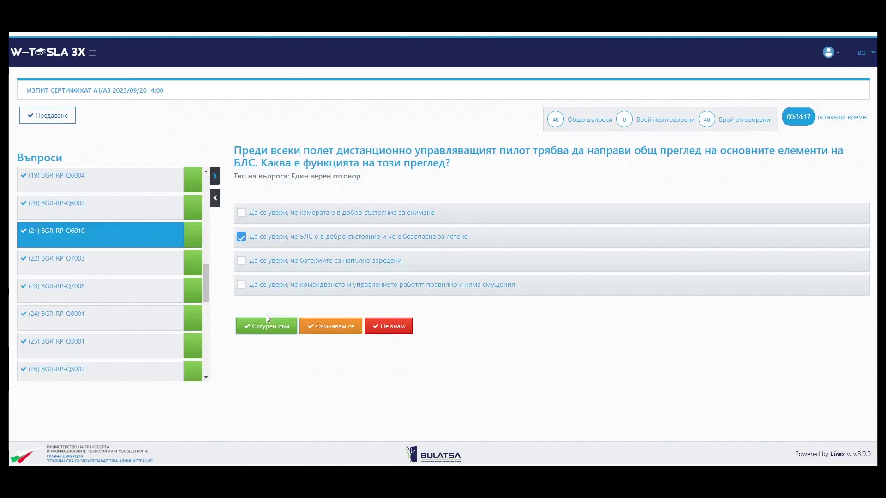
pyautogui.click(266, 329)
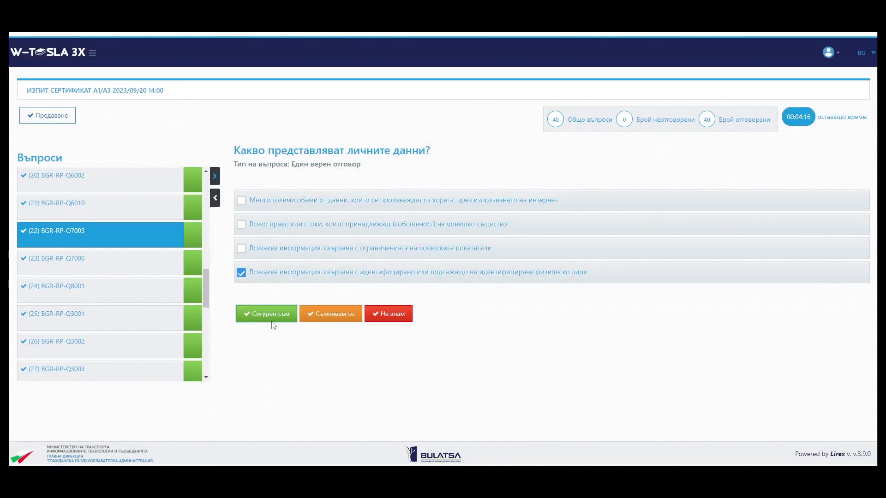
pyautogui.click(274, 319)
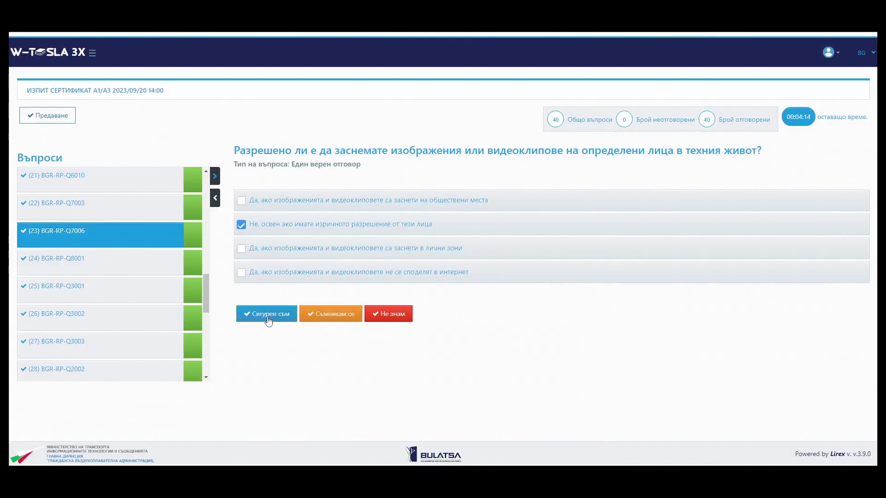
pyautogui.click(269, 320)
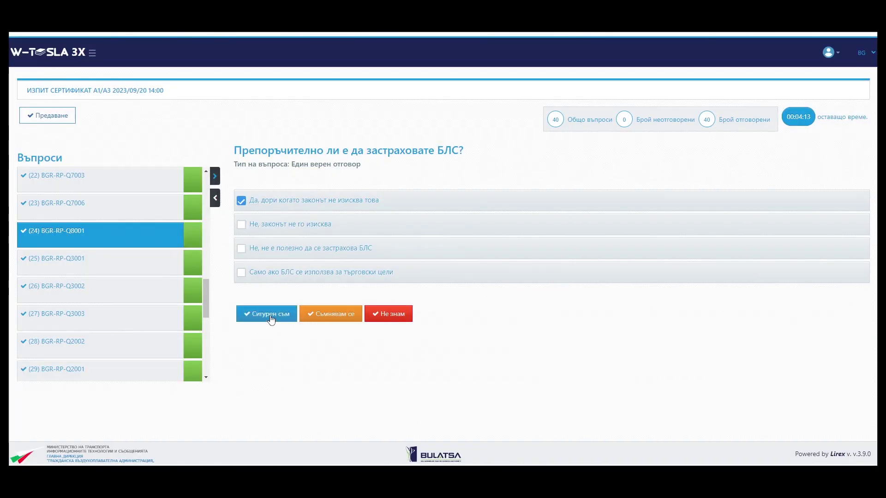
pyautogui.click(271, 319)
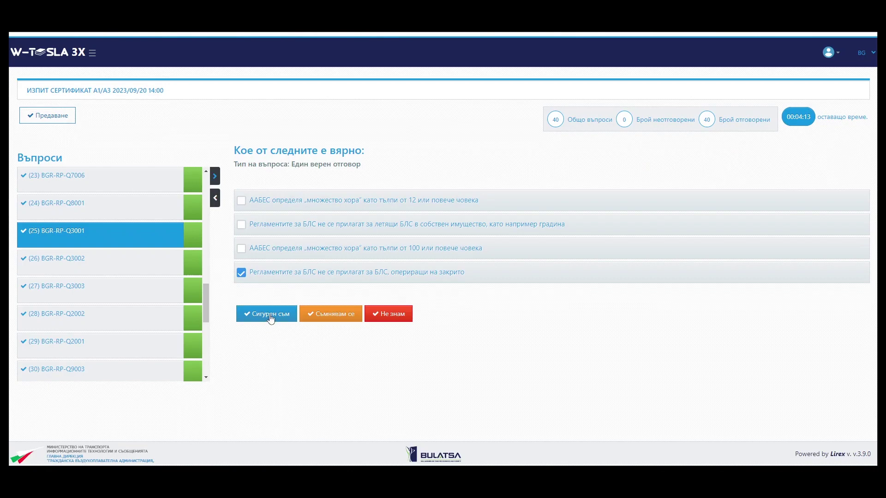
# Step: Confirm the ticked answers to questions 25 through 30, on regulations, registration, geo-awareness and the operator number, as "Сигурен съм"
pyautogui.click(271, 320)
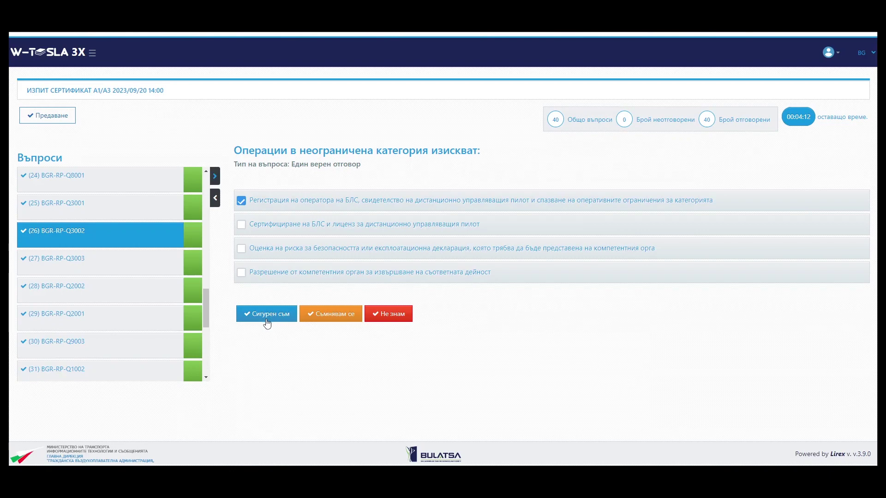
pyautogui.click(267, 320)
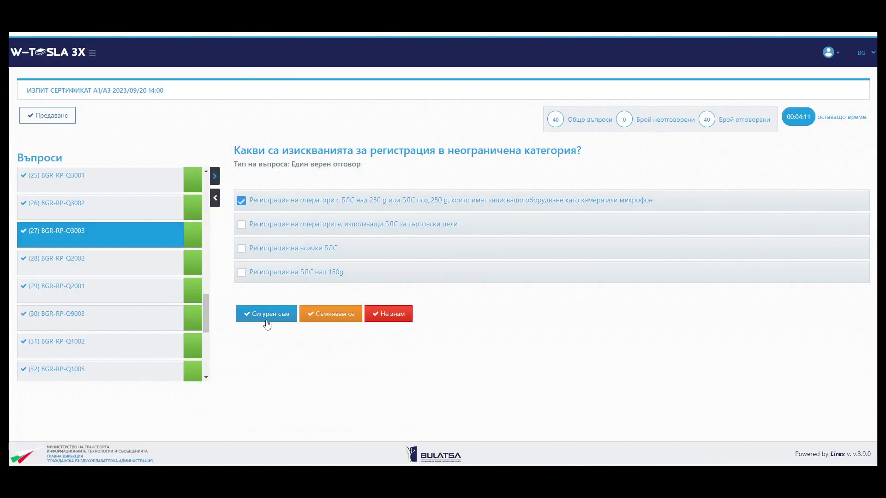
pyautogui.click(267, 319)
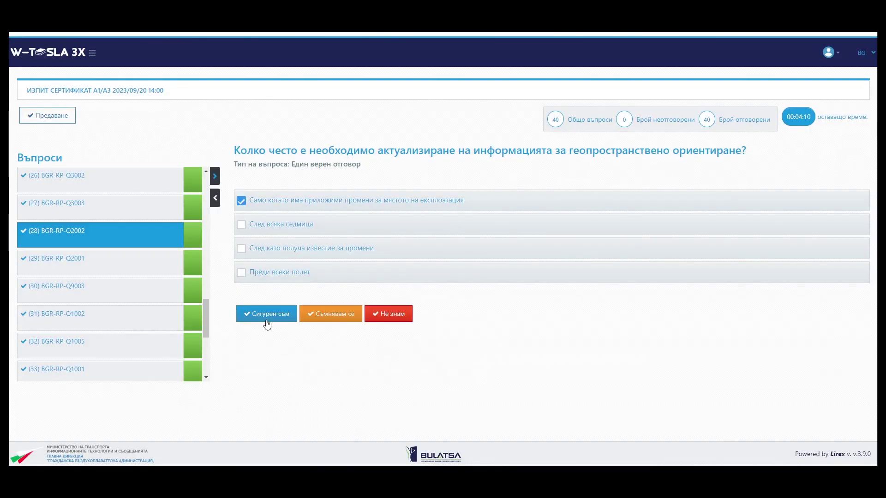
pyautogui.click(267, 323)
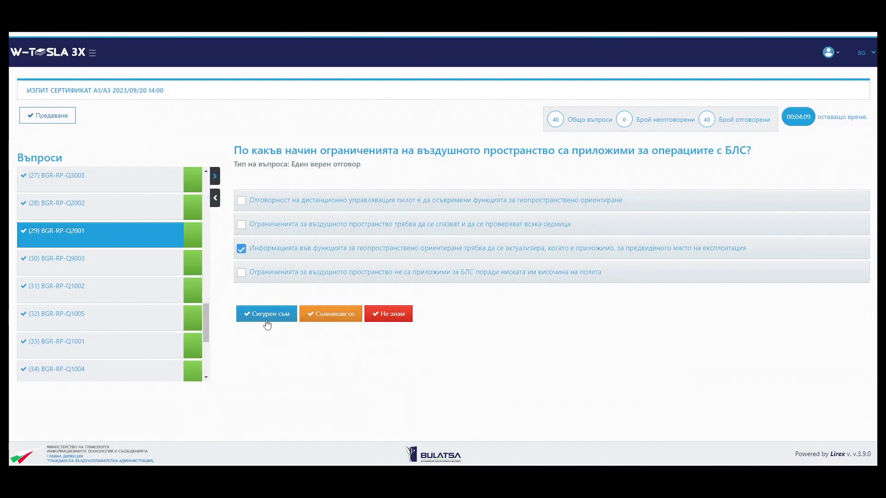
pyautogui.click(268, 323)
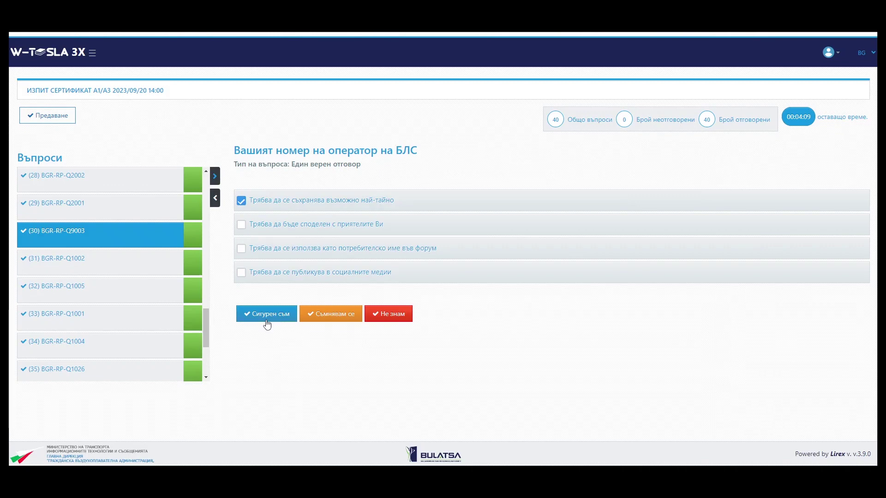
pyautogui.click(267, 323)
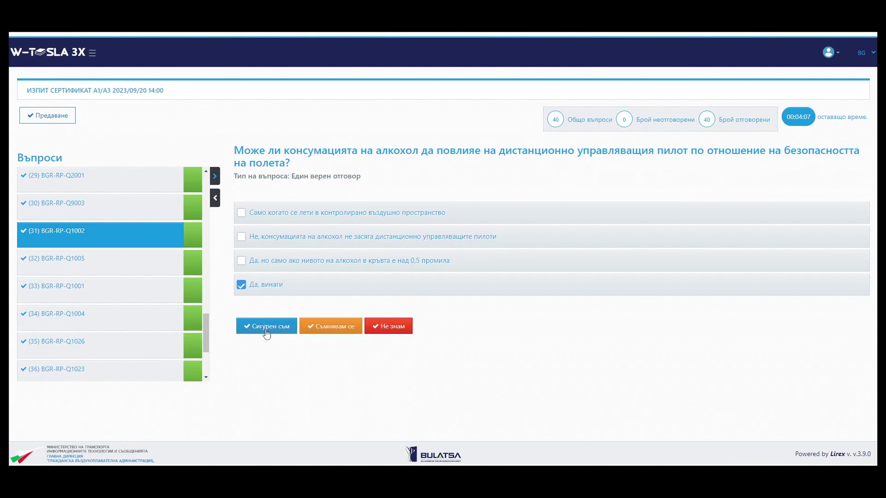
# Step: Confirm the ticked answers to questions 31 through 35, on alcohol, height limits, flight distance and crowds, as "Сигурен съм"
pyautogui.click(267, 332)
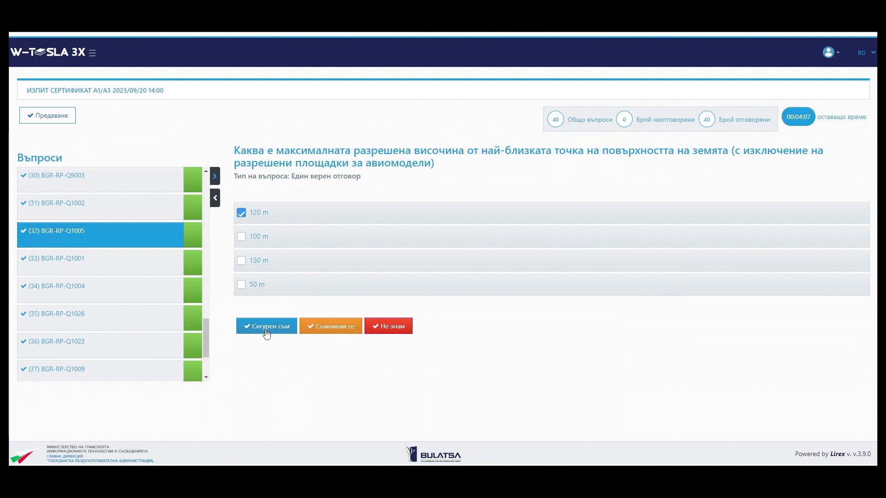
pyautogui.click(267, 332)
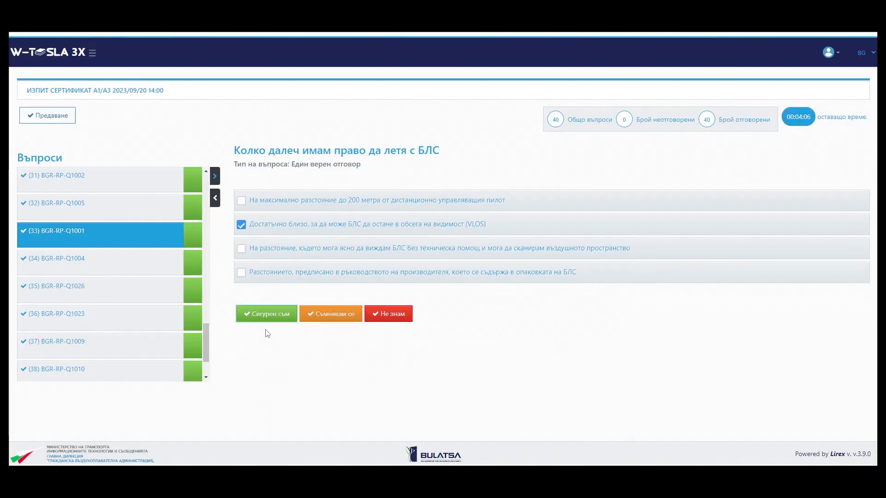
pyautogui.click(270, 313)
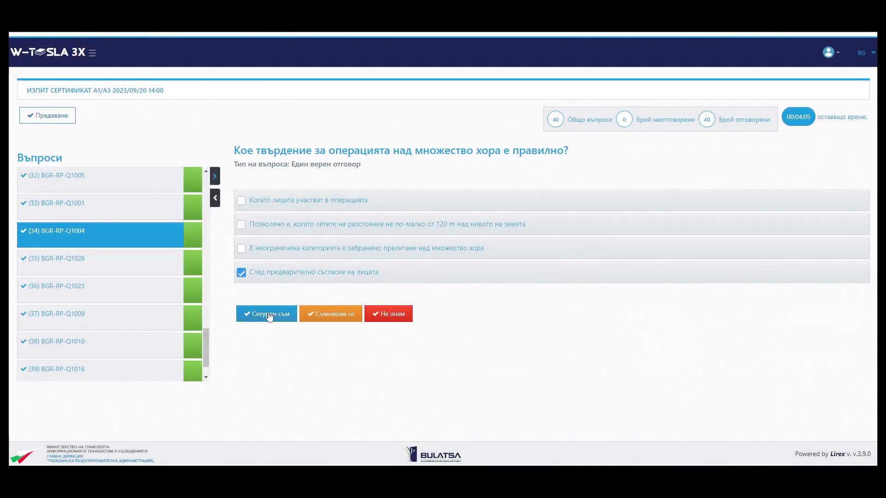
pyautogui.click(270, 315)
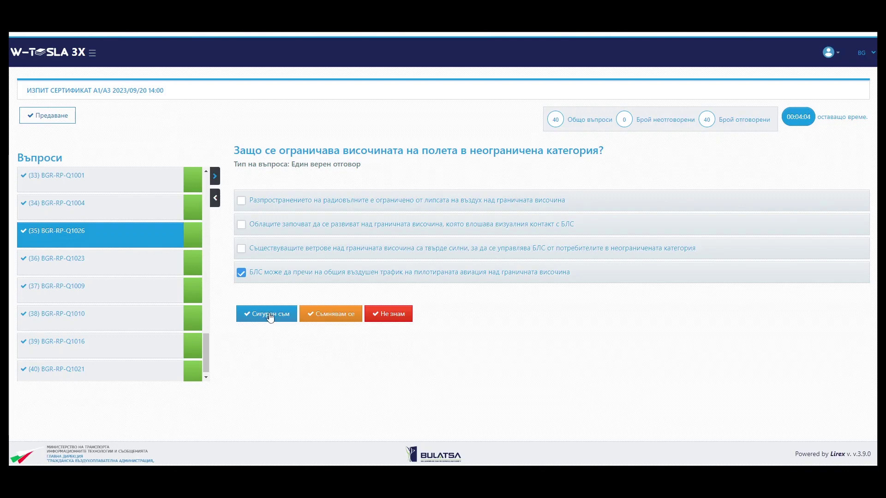
pyautogui.click(270, 316)
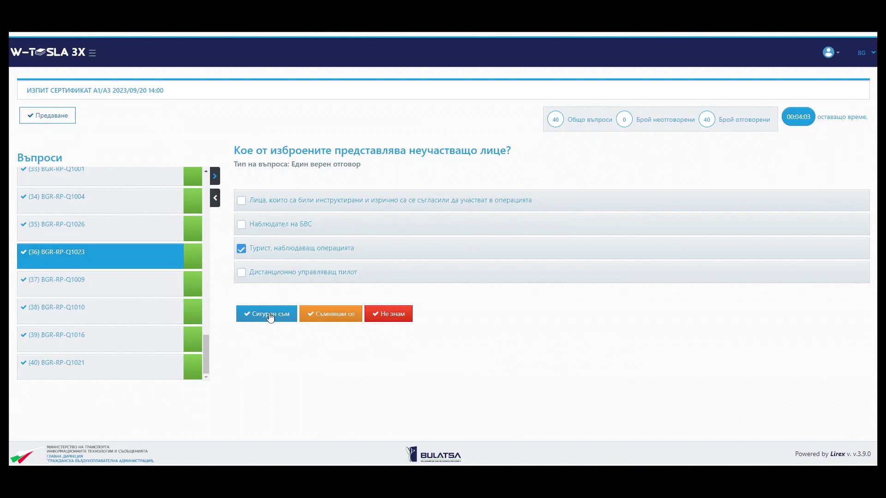
# Step: Confirm the ticked answers to questions 36 through 40, on uninvolved persons, preflight checks, dangerous goods, crowds and "Потапящ" flight, as "Сигурен съм"
pyautogui.click(270, 315)
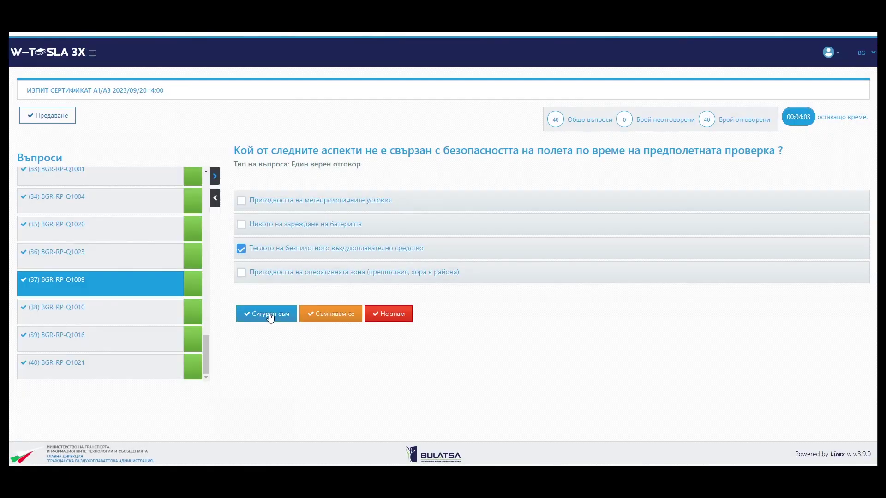
pyautogui.click(270, 316)
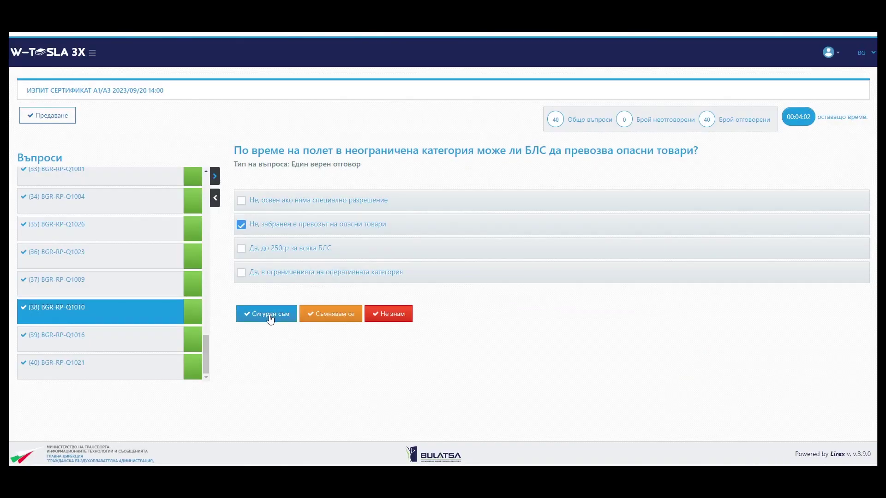
pyautogui.click(270, 316)
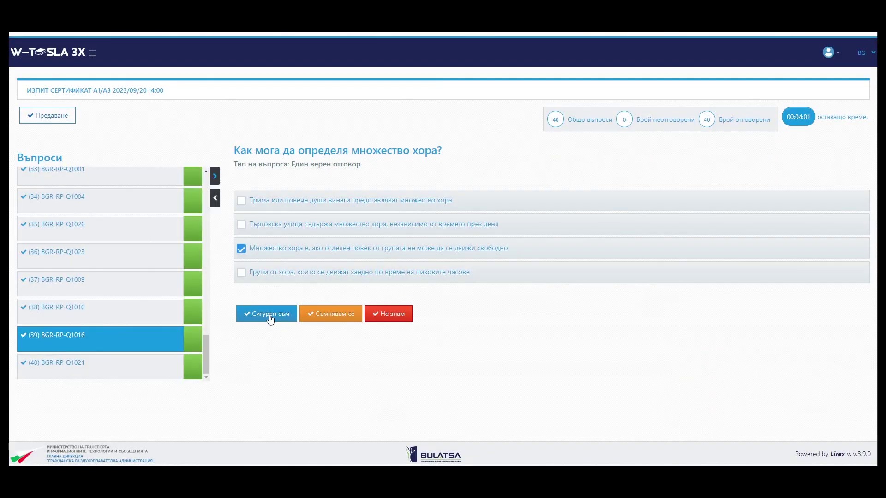
pyautogui.click(270, 316)
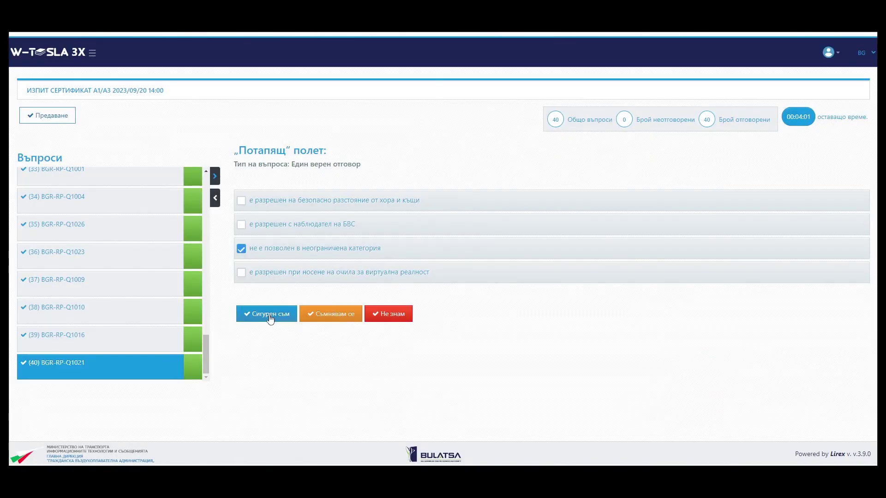
pyautogui.click(270, 316)
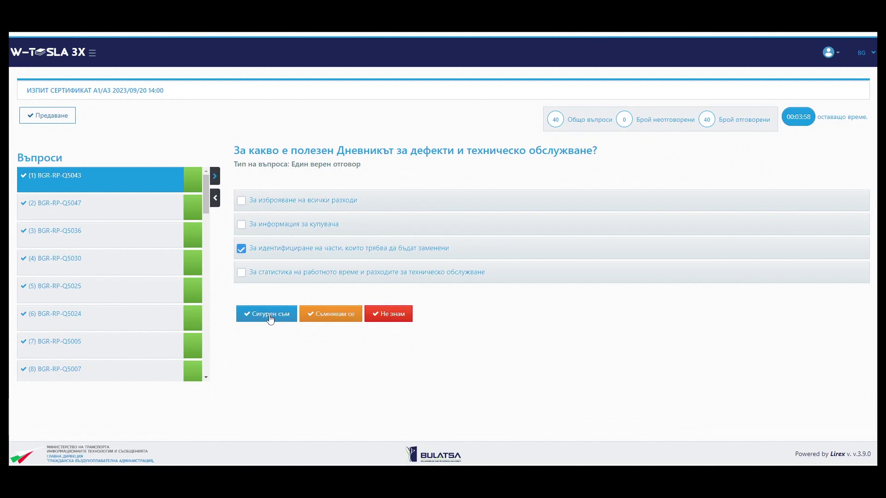
pyautogui.click(271, 319)
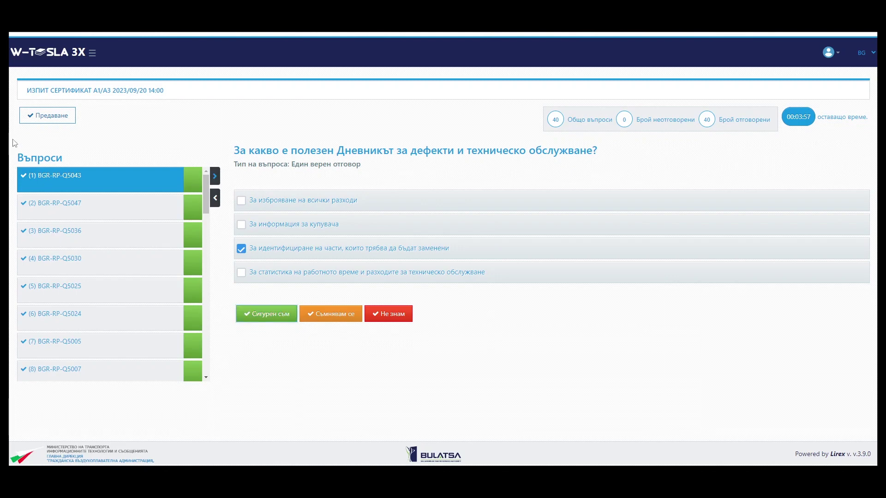
# Step: Submit the completed A1/A3 certificate exam and confirm ending it
pyautogui.click(50, 115)
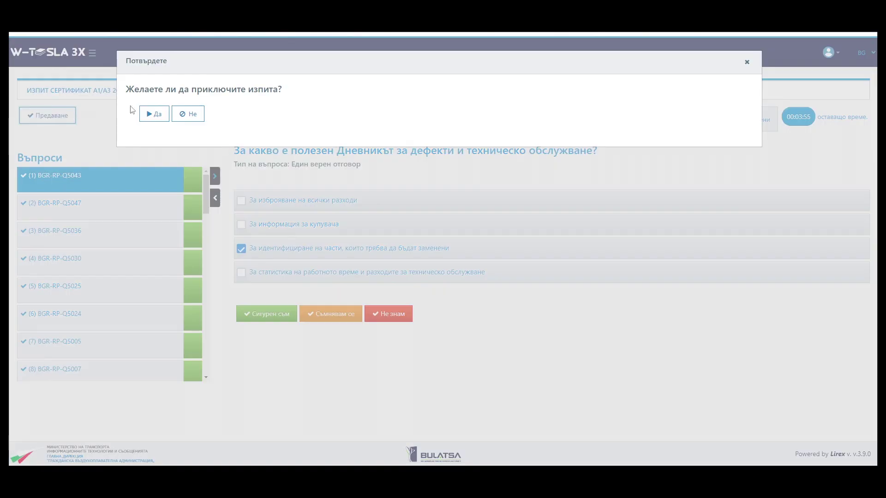
pyautogui.click(154, 115)
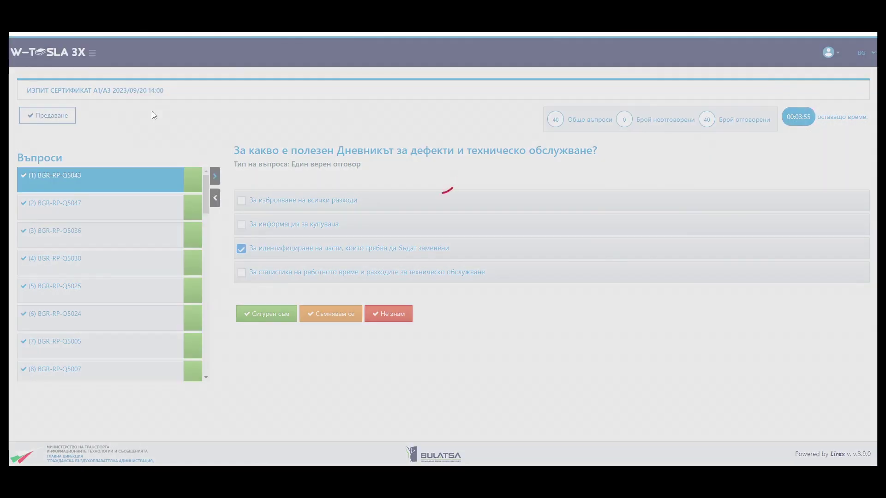